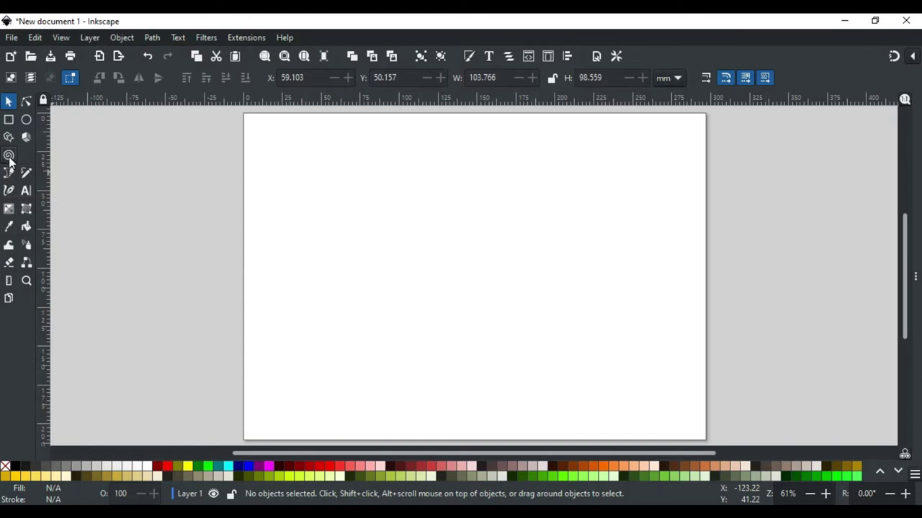
# Activate the Spiral tool, set to 3 turns, divergence 1 and inner radius 0
pyautogui.click(8, 157)
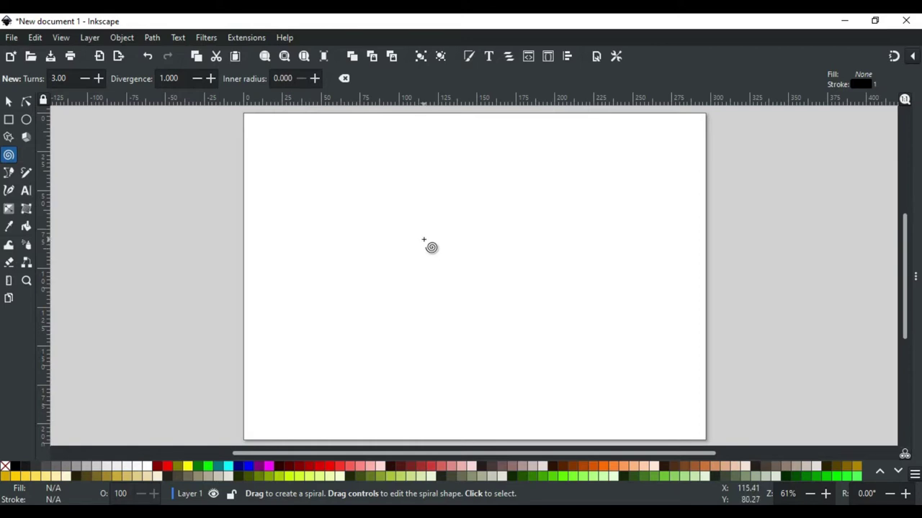
# Draw a 3-turn spiral near the page centre, nudge it right and shrink it slightly
pyautogui.moveTo(422, 246); pyautogui.dragTo(495, 316)
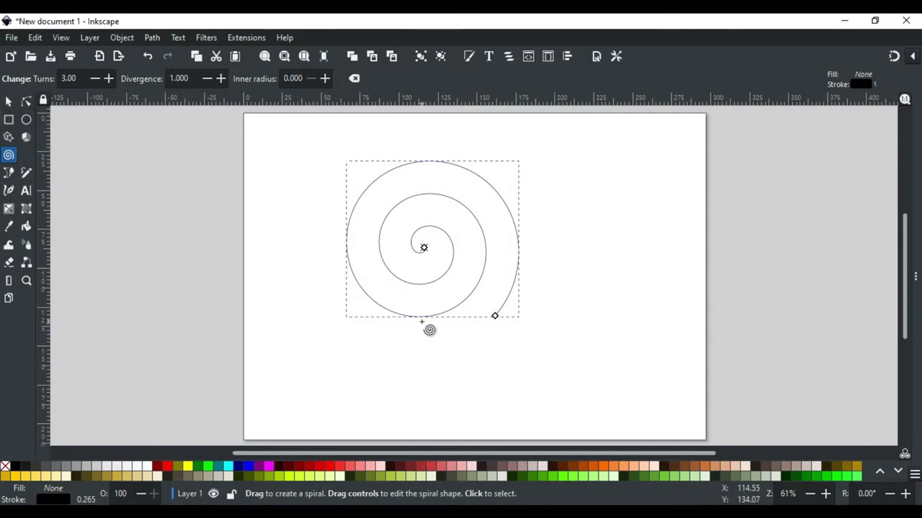
pyautogui.press('space')
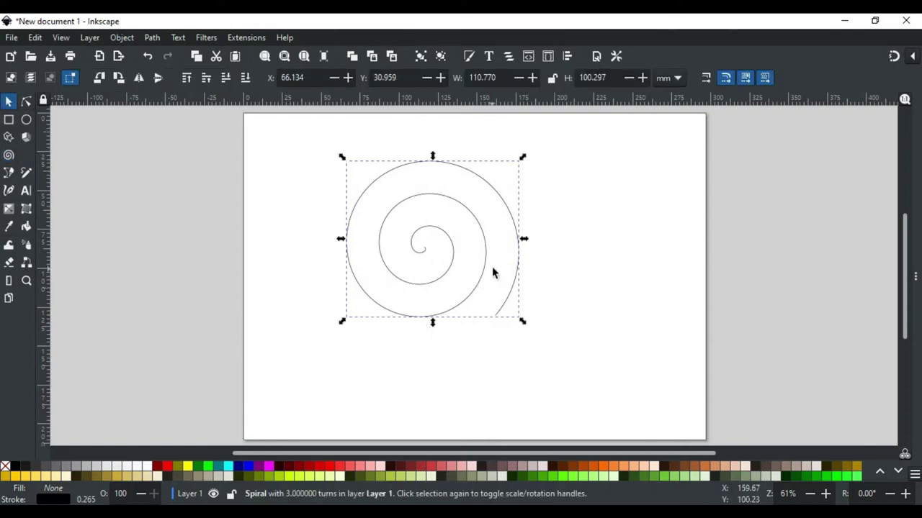
pyautogui.moveTo(484, 272)
pyautogui.mouseDown()
pyautogui.moveTo(413, 302)
pyautogui.moveTo(494, 272)
pyautogui.mouseUp()
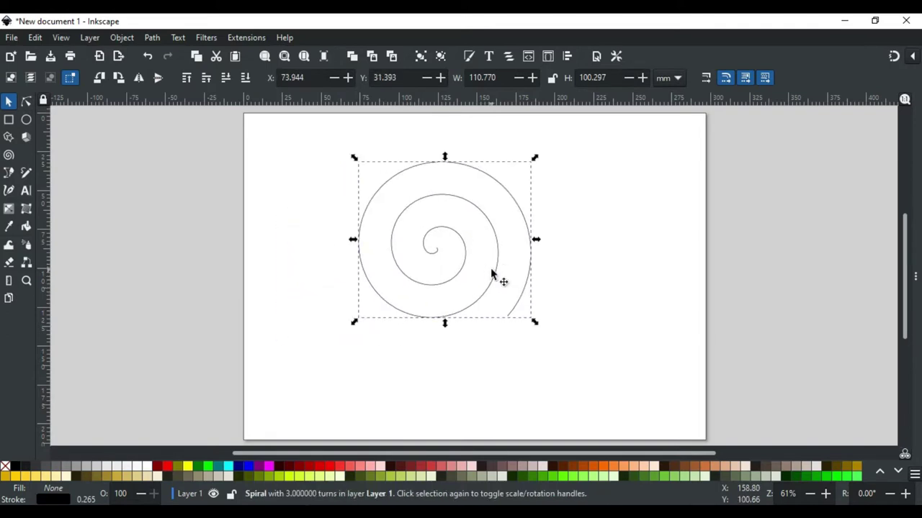
pyautogui.moveTo(534, 159); pyautogui.dragTo(523, 181)
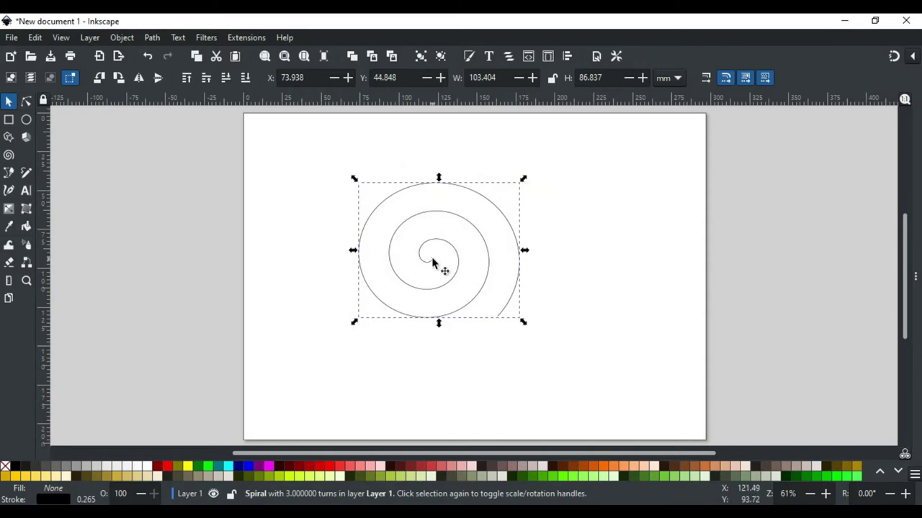
pyautogui.press('i')
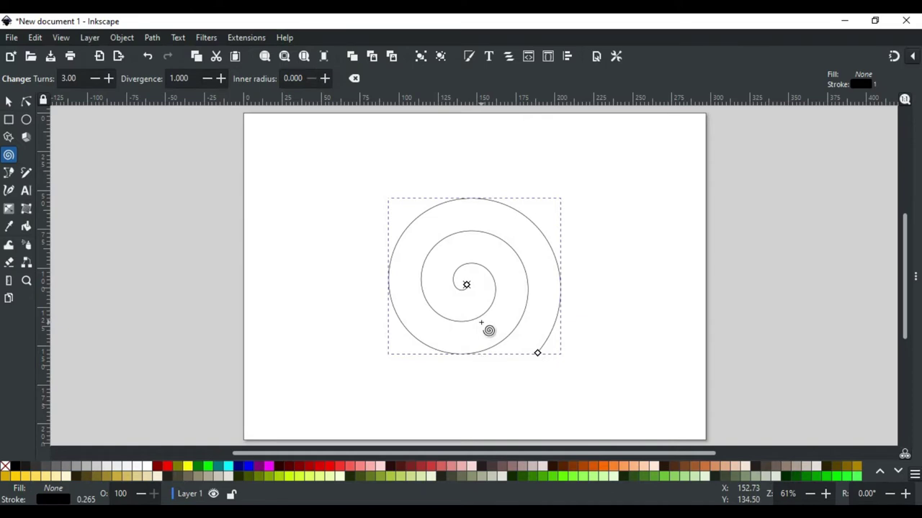
# Roll and unroll the spiral's ends until it has 3.28 turns with inner radius 0
pyautogui.moveTo(467, 286)
pyautogui.mouseDown()
pyautogui.moveTo(454, 295)
pyautogui.moveTo(497, 302)
pyautogui.moveTo(458, 251)
pyautogui.moveTo(441, 273)
pyautogui.moveTo(509, 262)
pyautogui.moveTo(447, 316)
pyautogui.moveTo(445, 347)
pyautogui.moveTo(462, 246)
pyautogui.moveTo(471, 317)
pyautogui.moveTo(453, 275)
pyautogui.mouseUp()
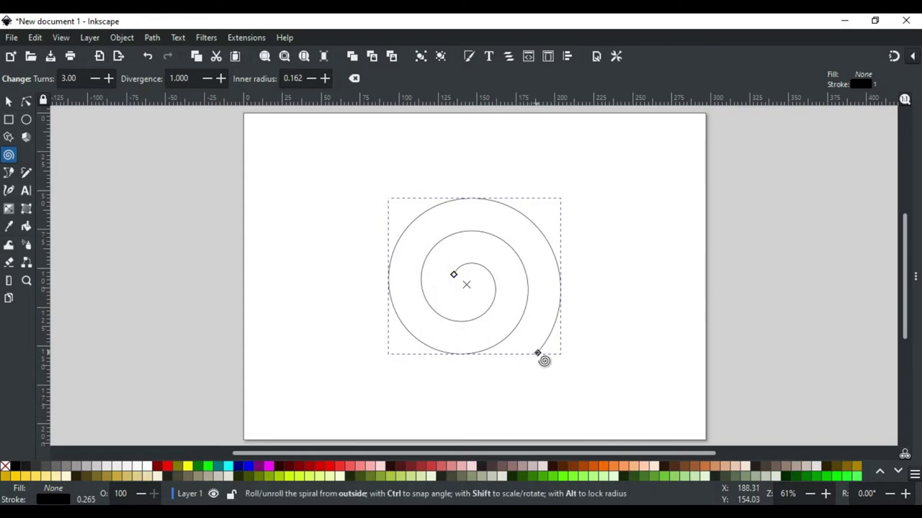
pyautogui.moveTo(537, 354); pyautogui.dragTo(537, 307)
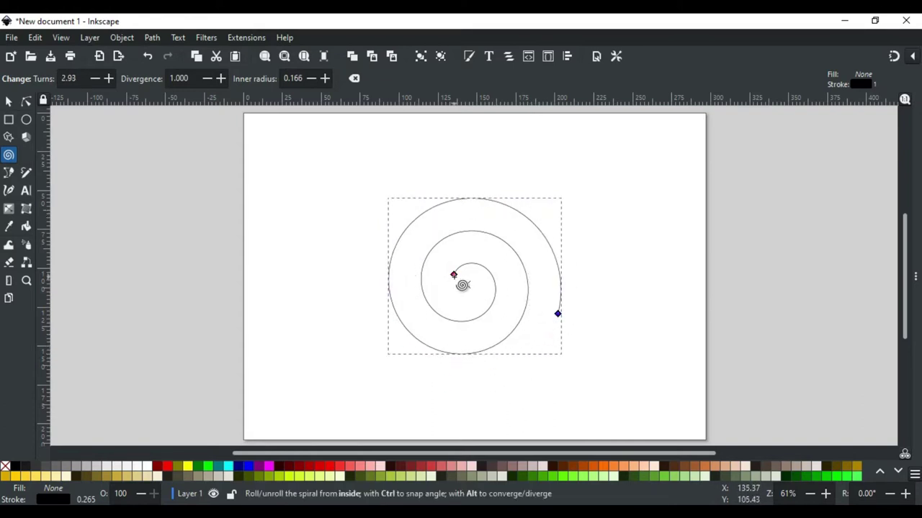
pyautogui.moveTo(453, 274); pyautogui.dragTo(484, 286)
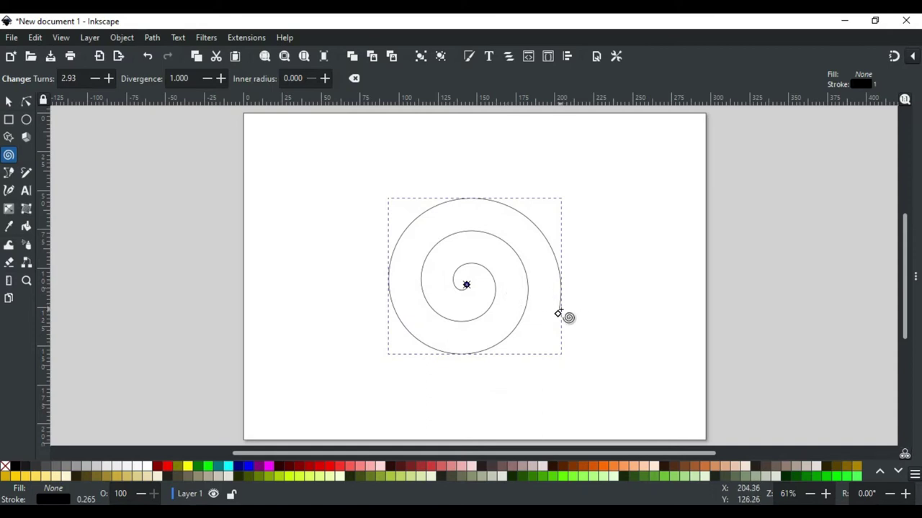
pyautogui.moveTo(560, 317); pyautogui.dragTo(591, 315)
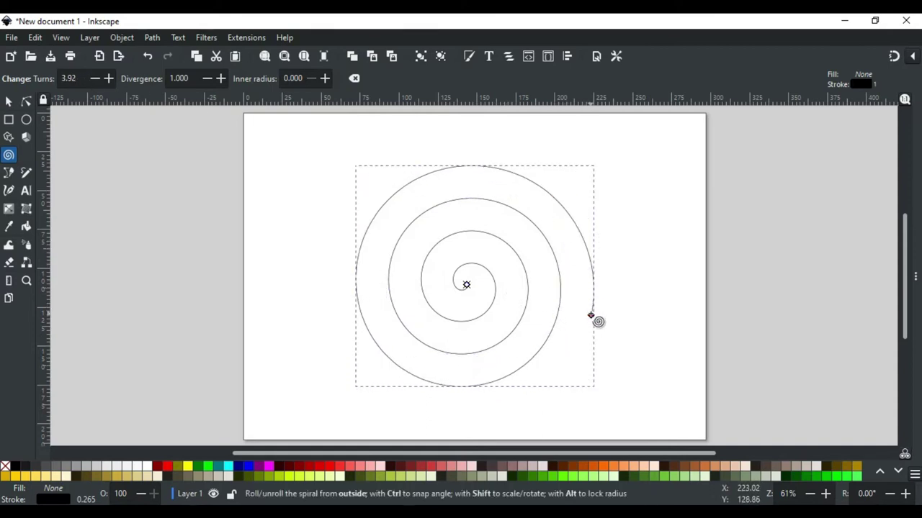
pyautogui.moveTo(592, 316); pyautogui.dragTo(569, 327)
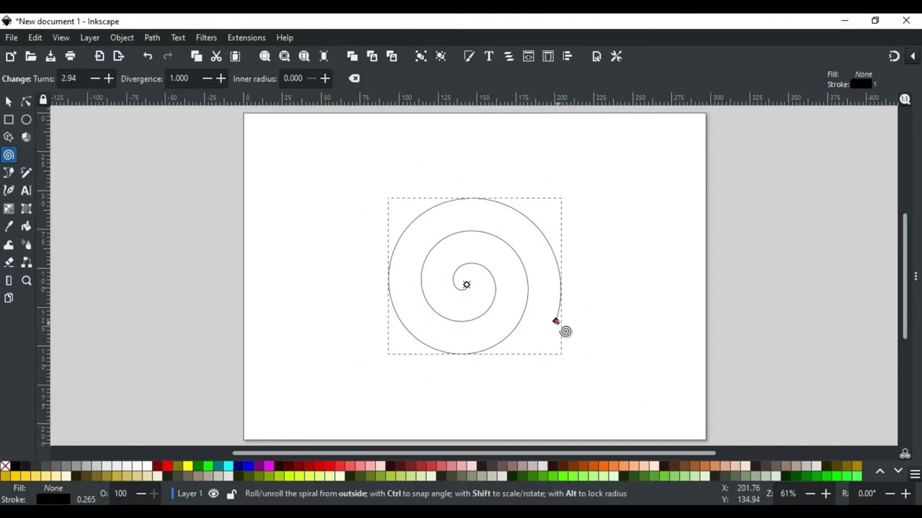
pyautogui.moveTo(556, 322); pyautogui.dragTo(378, 351)
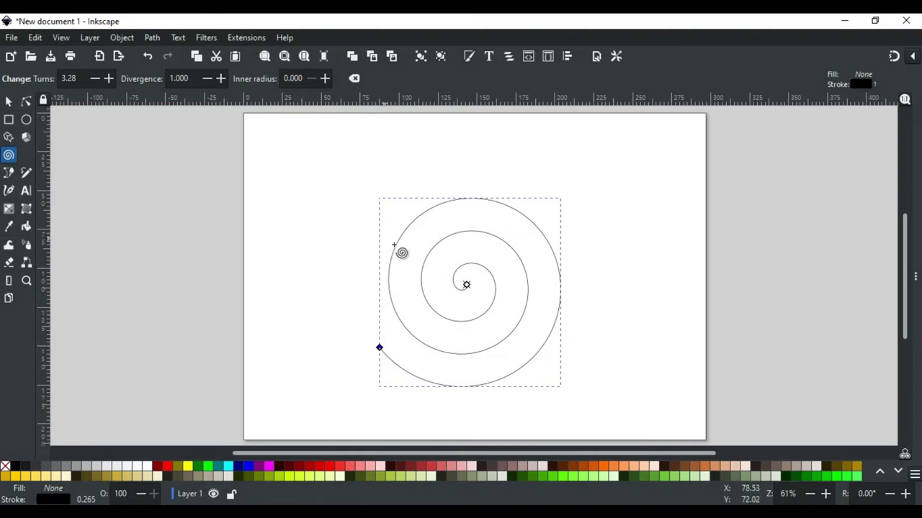
# Try inner radii of 0.562 and about 0.477, then reset inner radius to 0 with 3 turns
pyautogui.moveTo(466, 285); pyautogui.dragTo(441, 308)
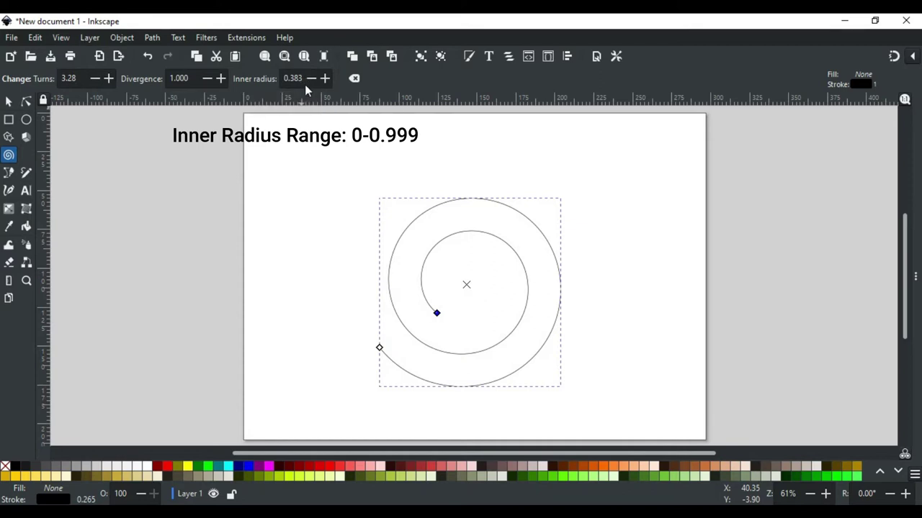
pyautogui.moveTo(436, 314); pyautogui.dragTo(484, 288)
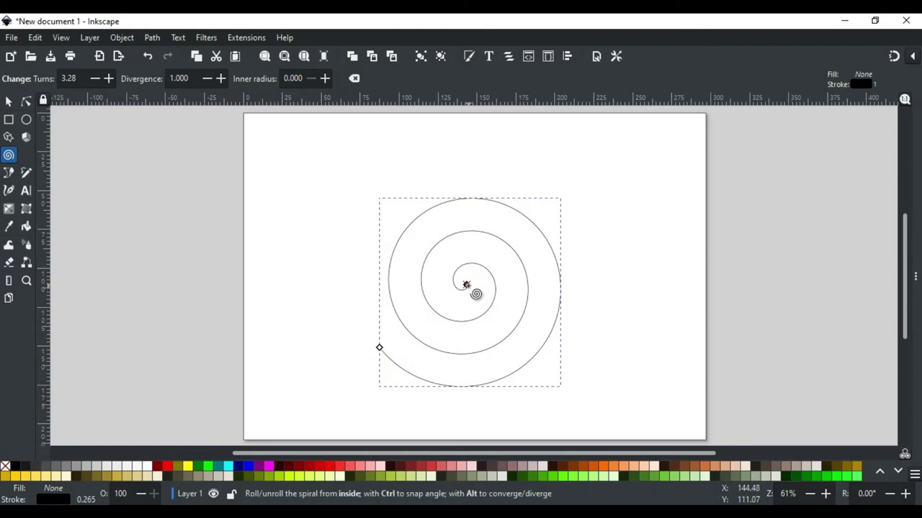
pyautogui.moveTo(475, 294); pyautogui.dragTo(335, 358)
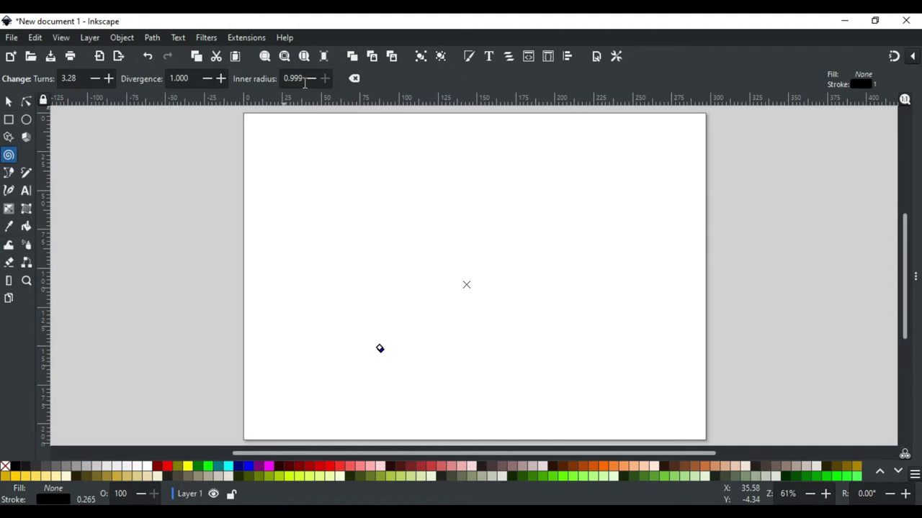
pyautogui.hotkey('ctrl', 'z')
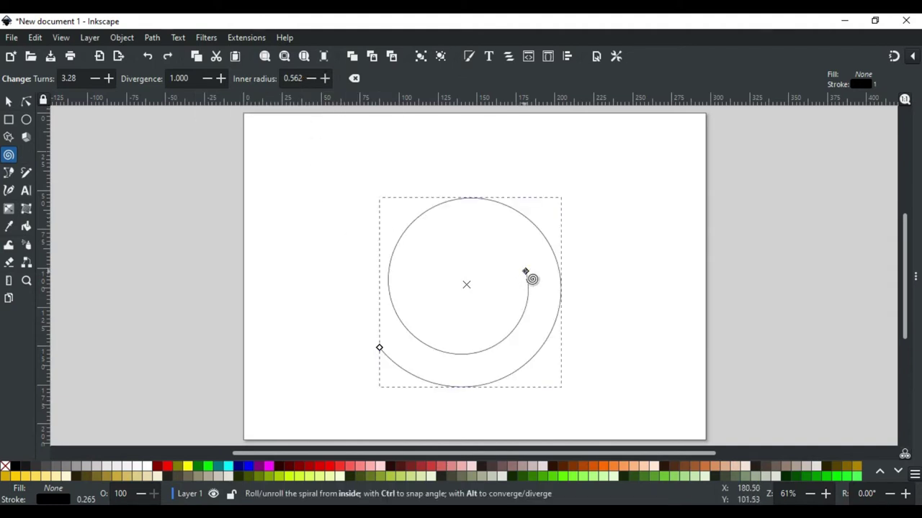
pyautogui.moveTo(525, 272); pyautogui.dragTo(446, 239)
pyautogui.keyDown('shift'); pyautogui.click(446, 238); pyautogui.keyUp('shift')
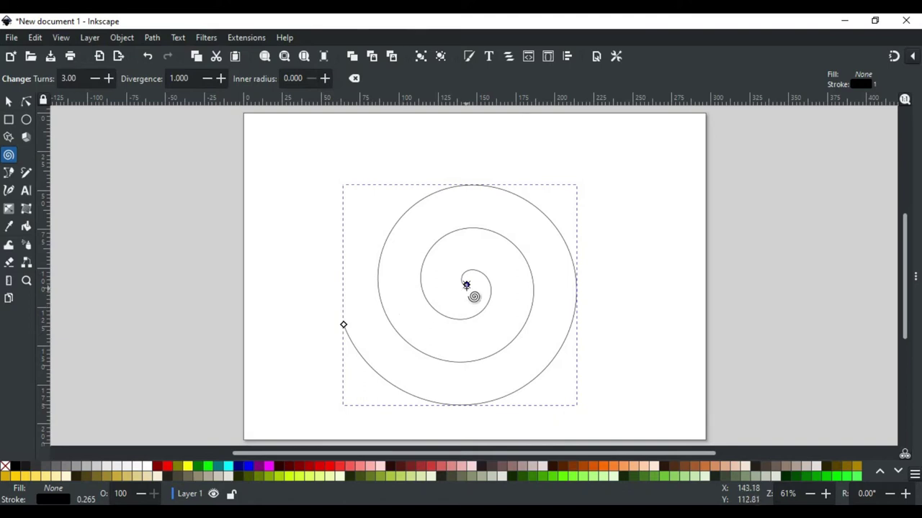
# Reset the inner radius to 0 and roll the outer end back to 2.88 turns
pyautogui.moveTo(466, 285); pyautogui.dragTo(434, 277)
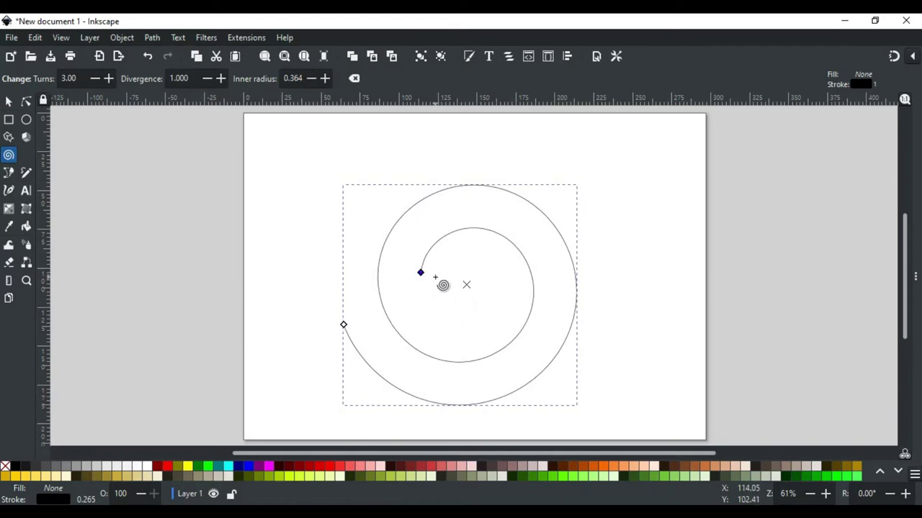
pyautogui.moveTo(342, 325); pyautogui.dragTo(403, 392)
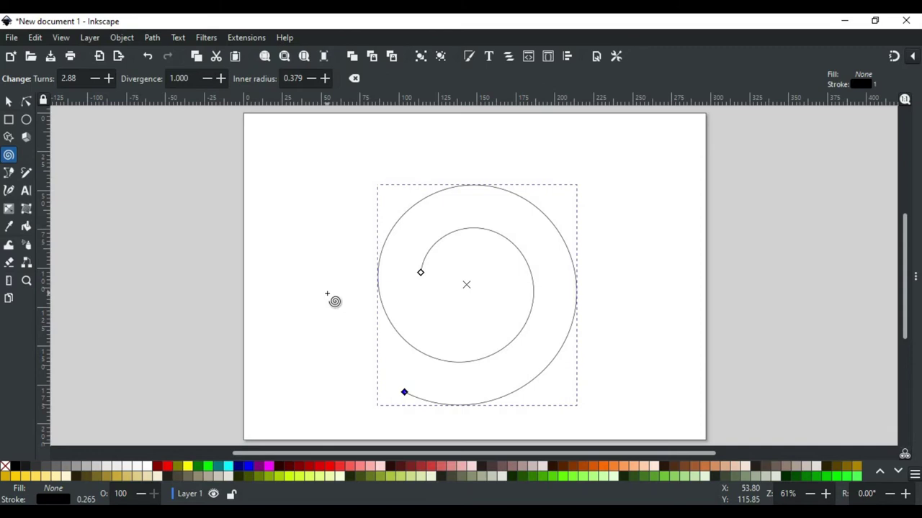
pyautogui.keyDown('alt'); pyautogui.click(420, 273); pyautogui.keyUp('alt')
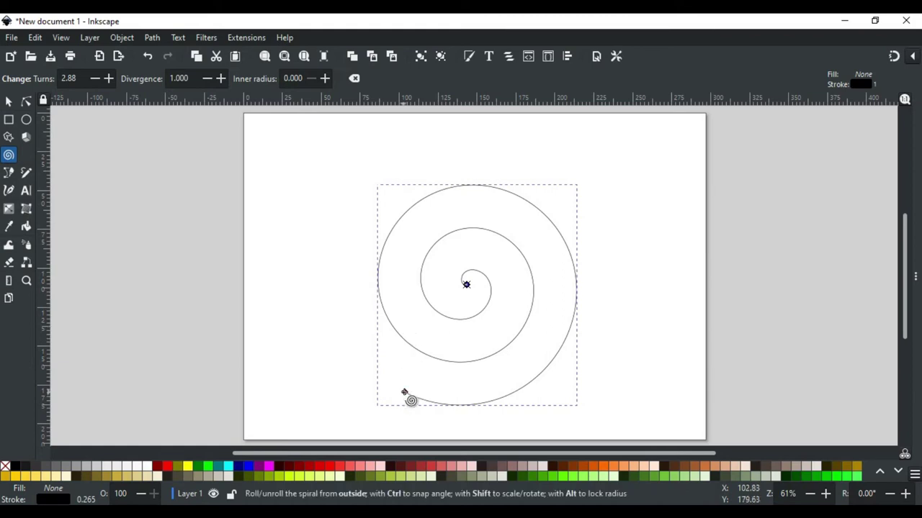
pyautogui.moveTo(405, 393); pyautogui.dragTo(422, 339)
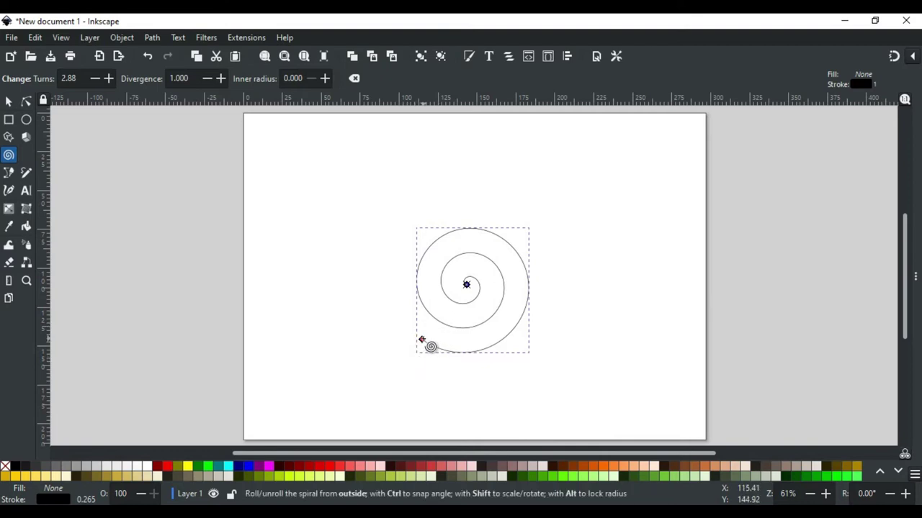
pyautogui.moveTo(422, 339); pyautogui.dragTo(555, 344)
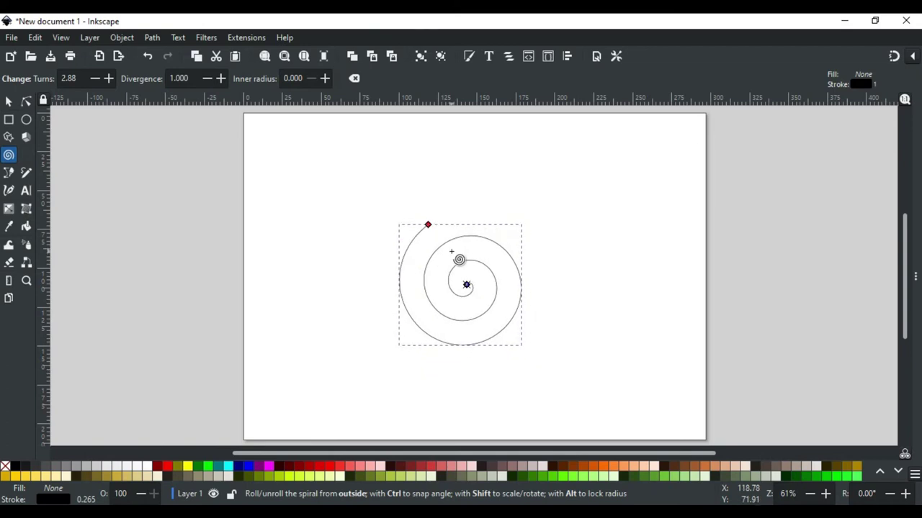
pyautogui.moveTo(459, 259); pyautogui.dragTo(533, 327)
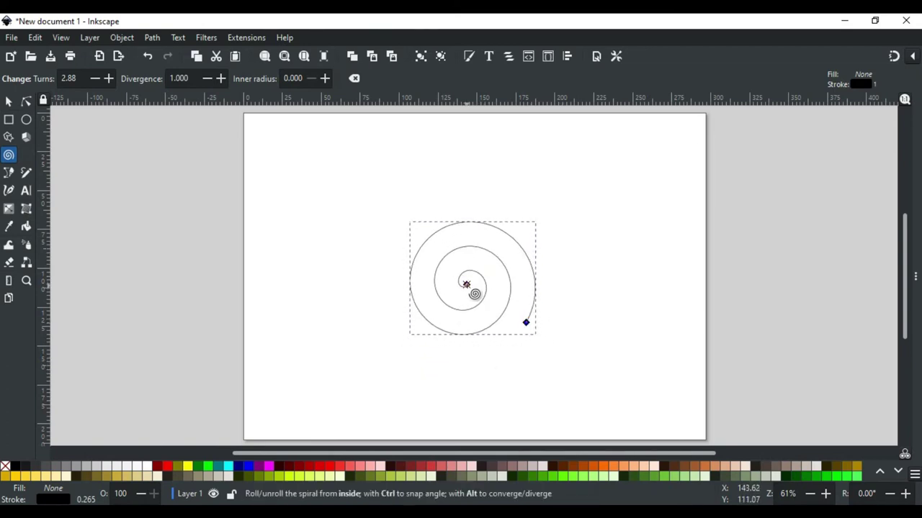
# Try wider turn spacing, then reset the spiral to defaults: 3 turns, divergence 1
pyautogui.moveTo(475, 293); pyautogui.dragTo(500, 308)
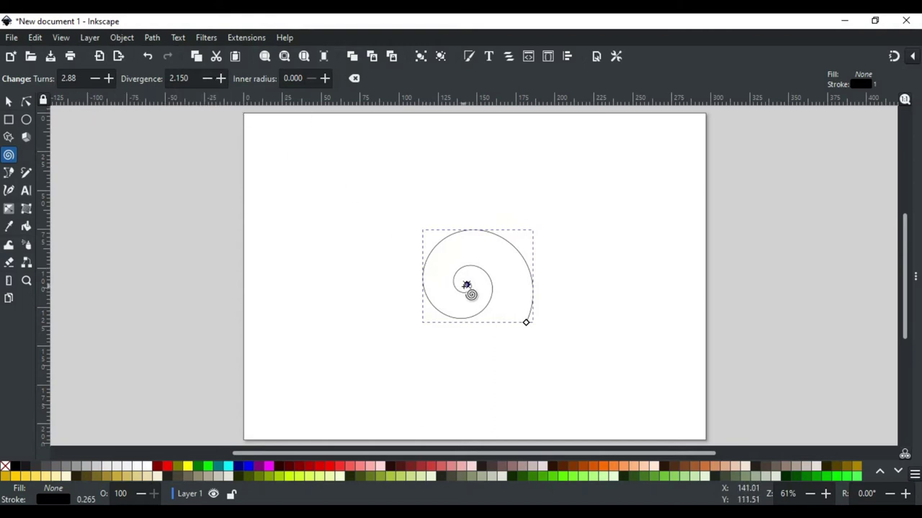
pyautogui.moveTo(464, 286); pyautogui.dragTo(481, 252)
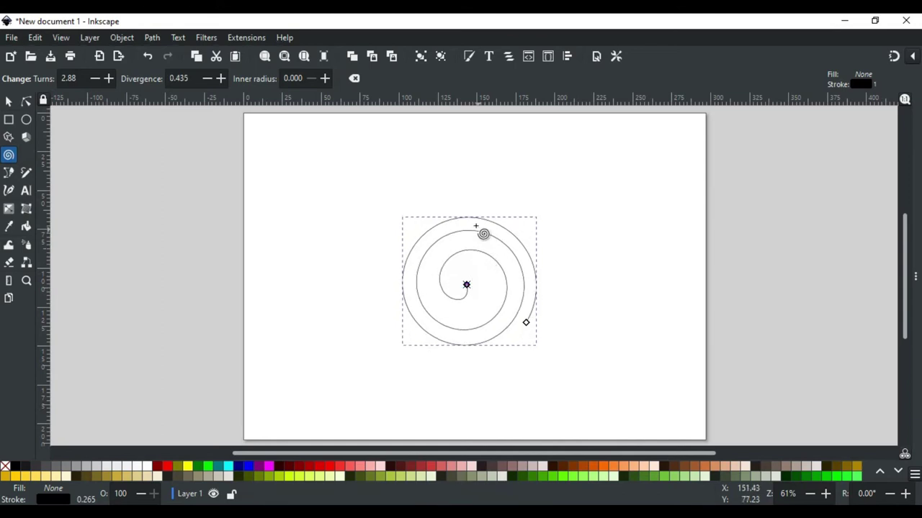
pyautogui.keyDown('alt'); pyautogui.click(473, 291); pyautogui.keyUp('alt')
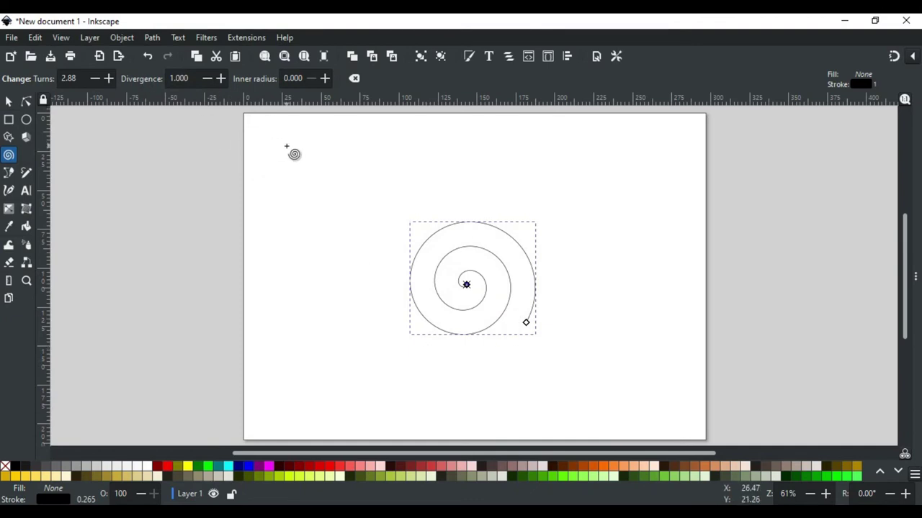
pyautogui.click(355, 81)
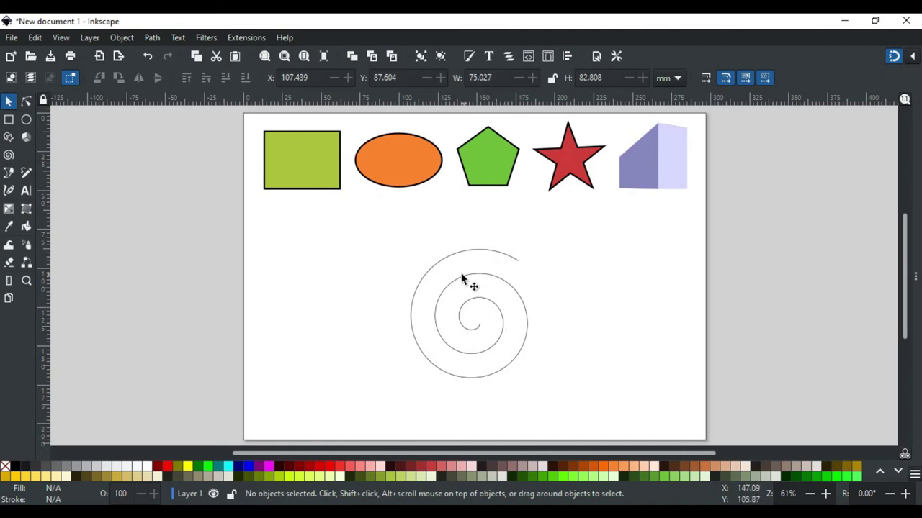
# Select the spiral and bring up its Fill and Stroke dialog
pyautogui.click(502, 326)
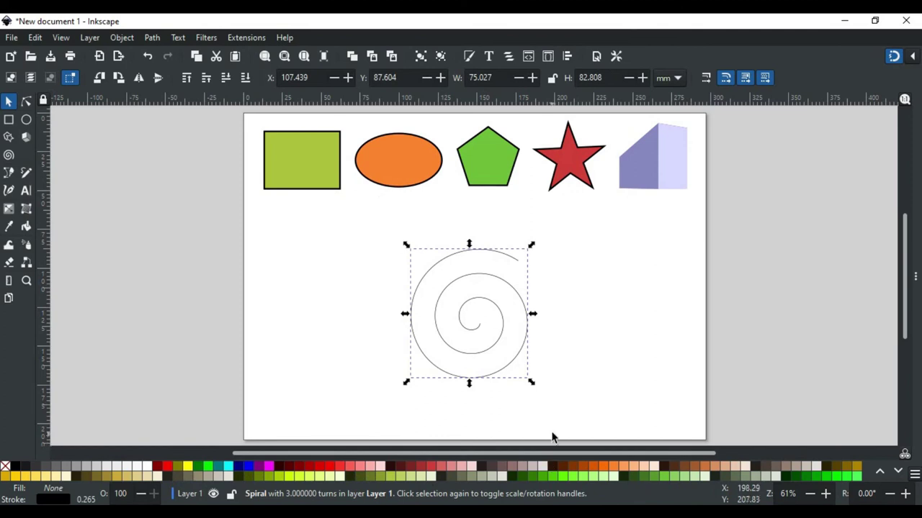
pyautogui.click(469, 58)
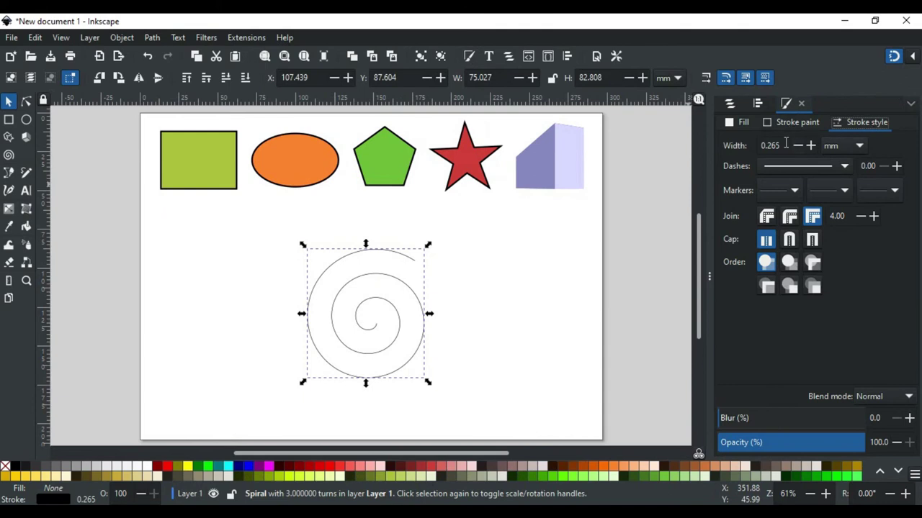
# Set the spiral's stroke width to 5 mm and give it a yellow fill
pyautogui.moveTo(786, 142); pyautogui.dragTo(760, 146)
pyautogui.press('BackSpace')
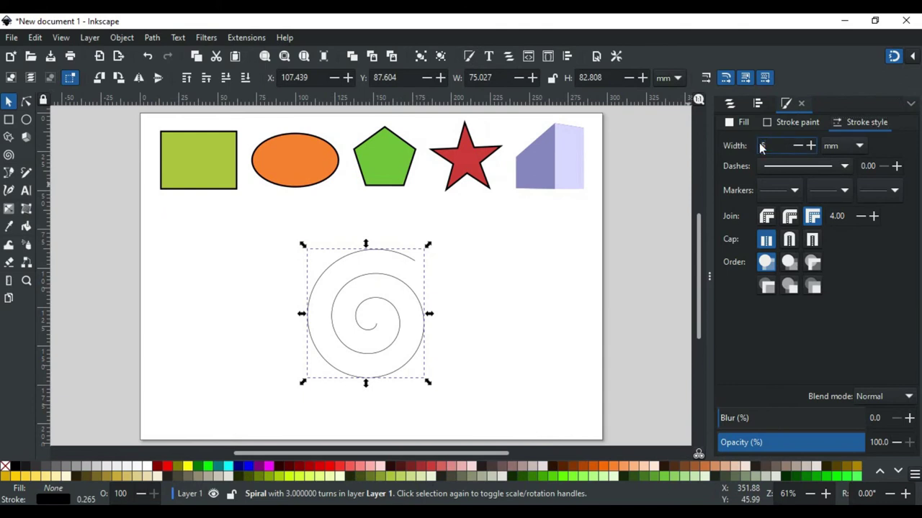
pyautogui.write('5')
pyautogui.press('Return')
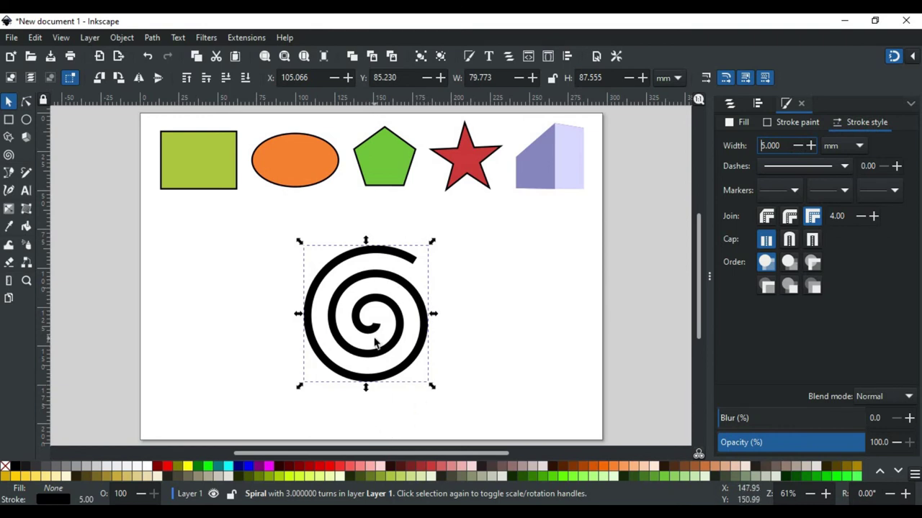
pyautogui.click(187, 467)
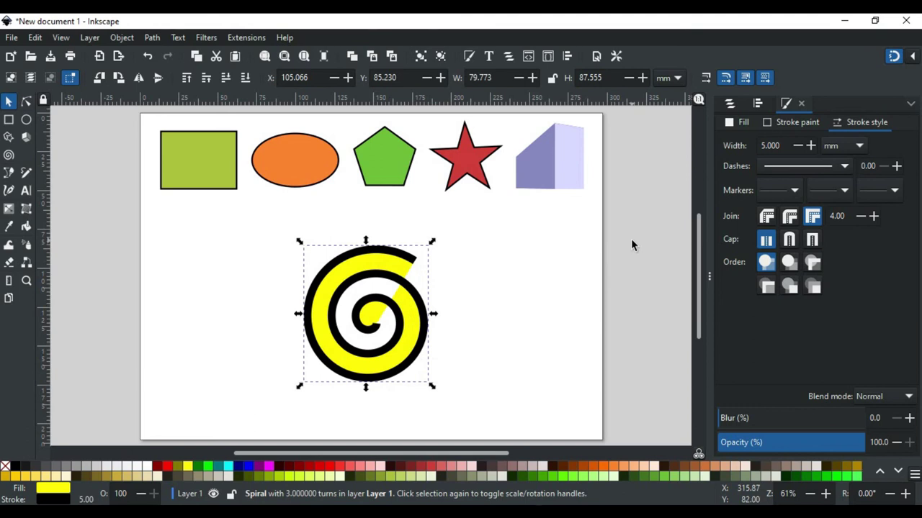
# Set the spiral's fill rule to nonzero in the Fill settings
pyautogui.click(741, 122)
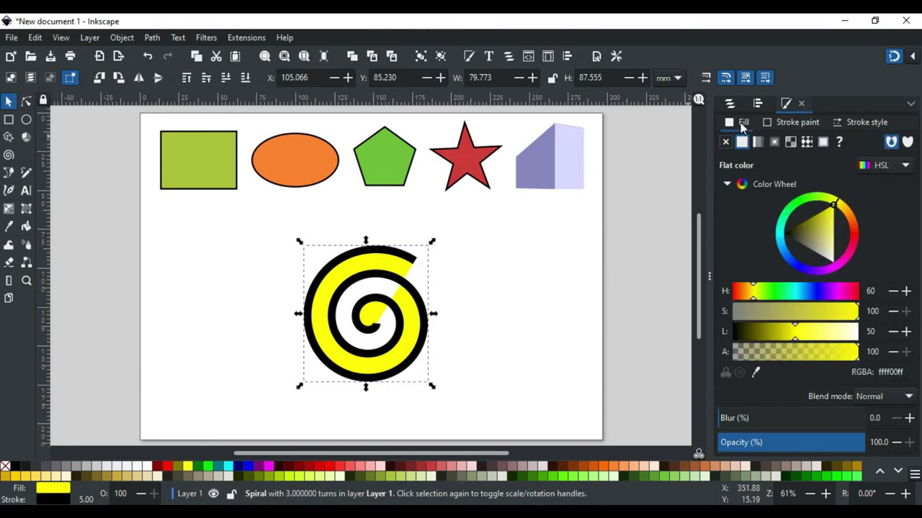
pyautogui.click(909, 144)
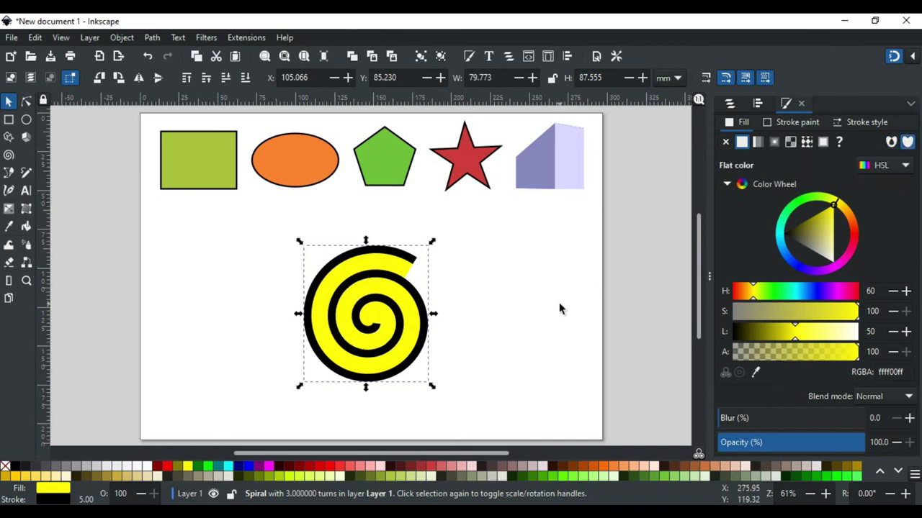